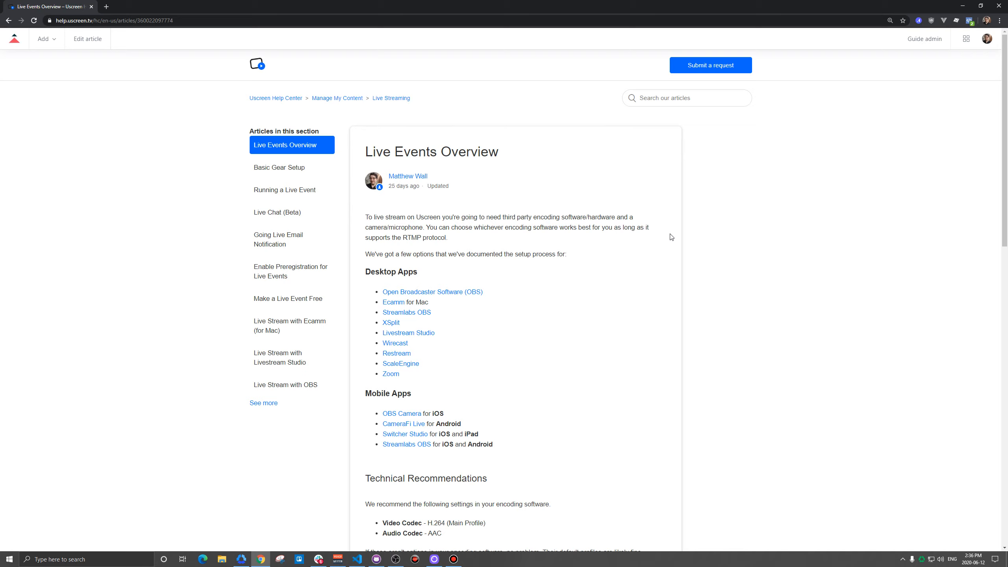
# Step: Examine the technical recommendations for 1080p, 720p and 480p streaming in the Live Events Overview article
pyautogui.scroll(-3, 671, 236)
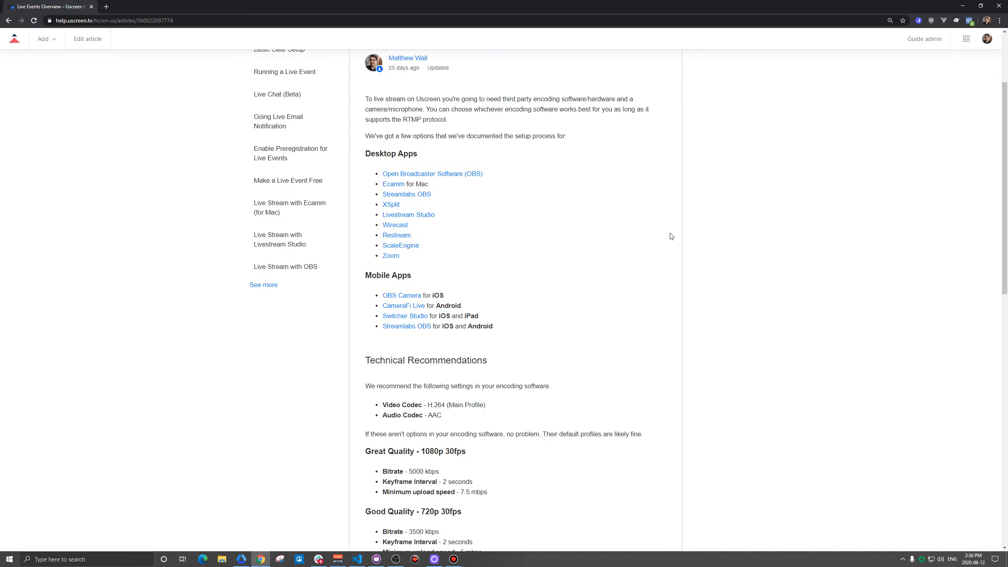
pyautogui.scroll(-3, 671, 235)
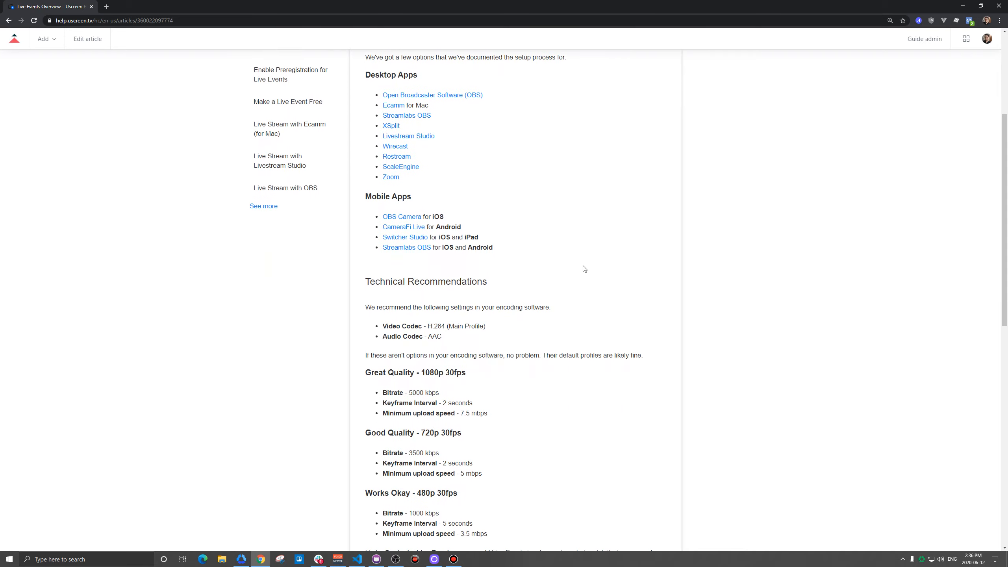
pyautogui.scroll(-1, 556, 267)
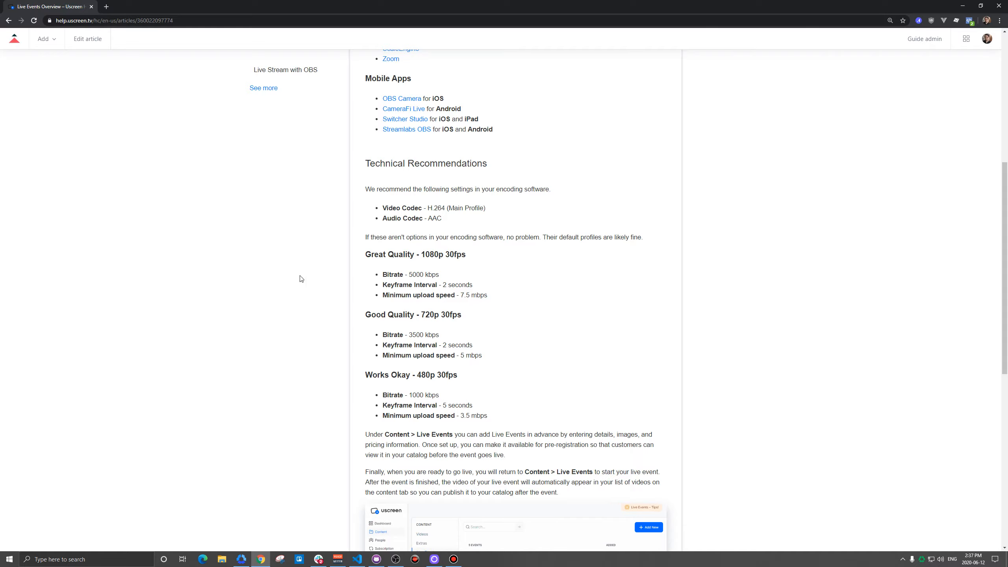
# Step: Test the internet speed on fast.com, including the upload details, and return to the Live Events Overview article
pyautogui.hotkey('ctrl', 't')
pyautogui.write('fast.com')
pyautogui.press('Return')
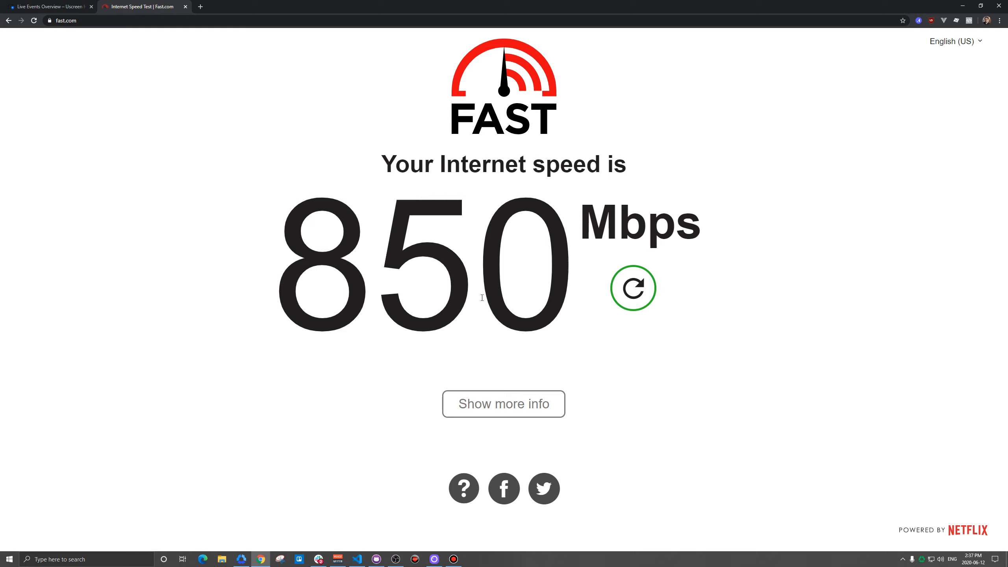
pyautogui.click(490, 411)
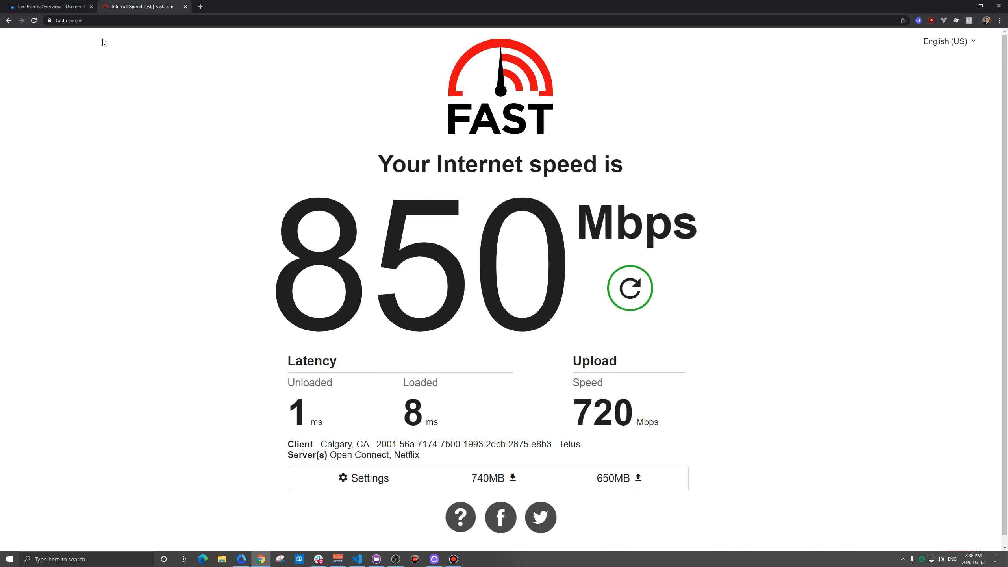
pyautogui.click(50, 6)
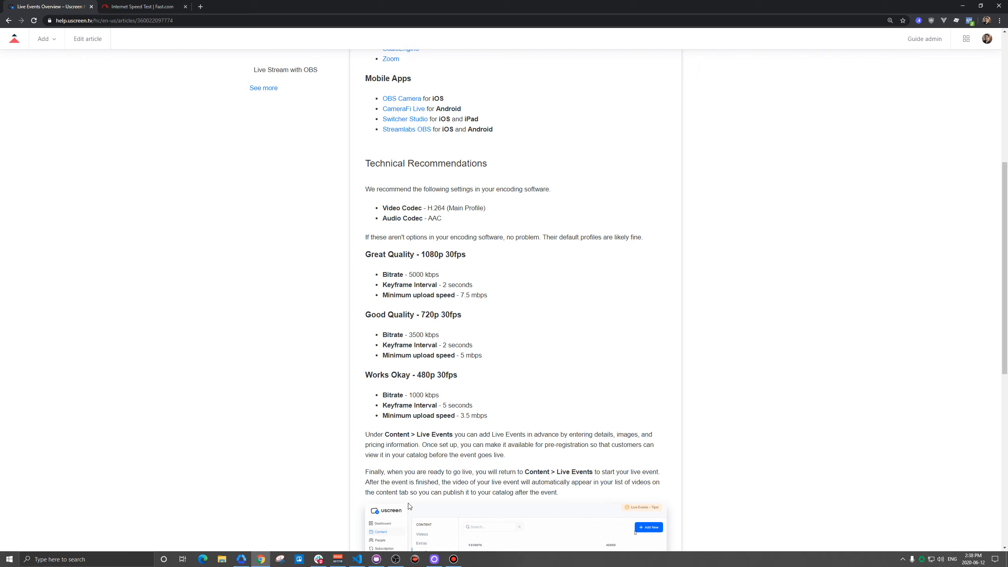
# Step: Switch to OBS and choose 1920x1080 as the base canvas resolution in the video settings
pyautogui.hotkey('alt', 'Tab')
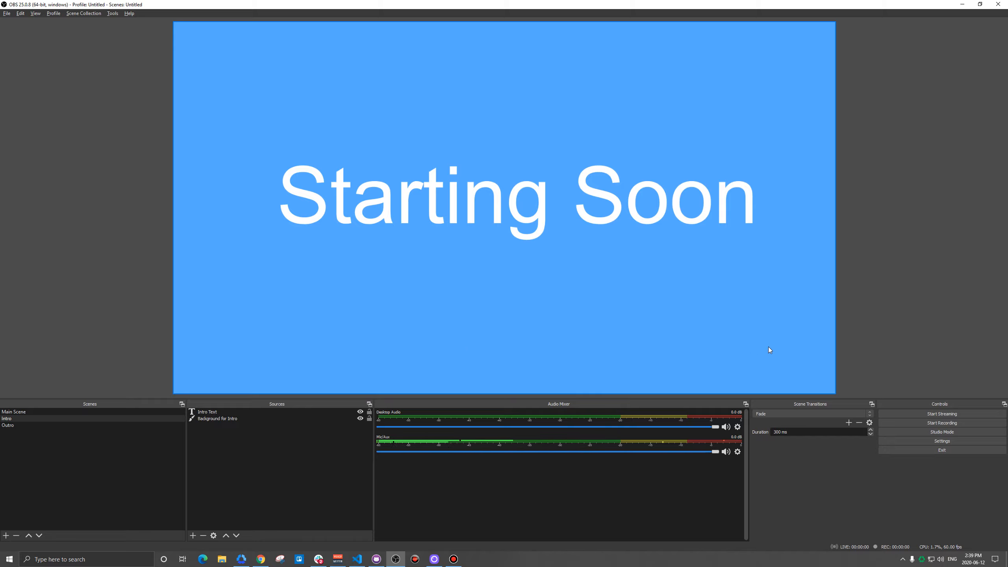
pyautogui.click(928, 440)
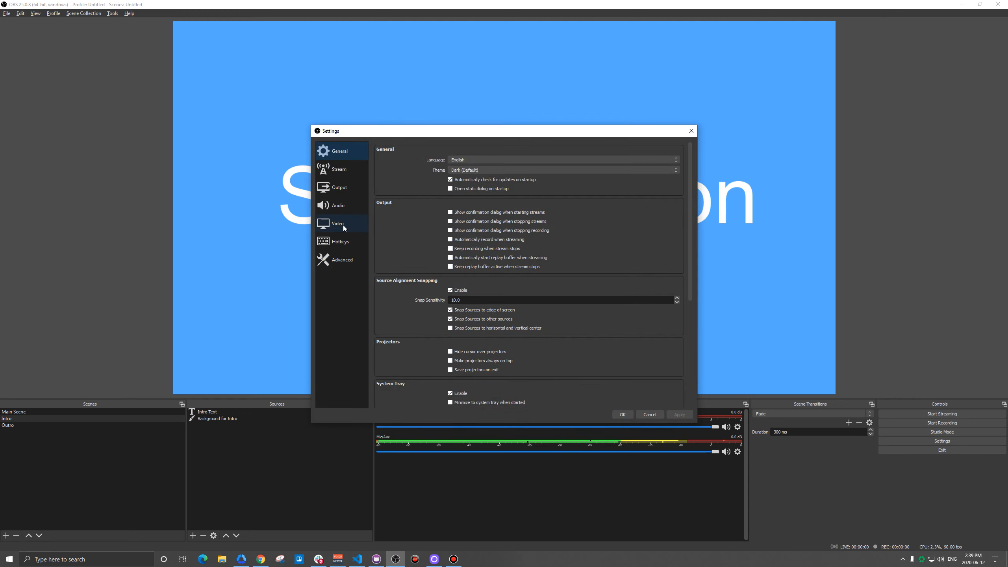
pyautogui.click(342, 225)
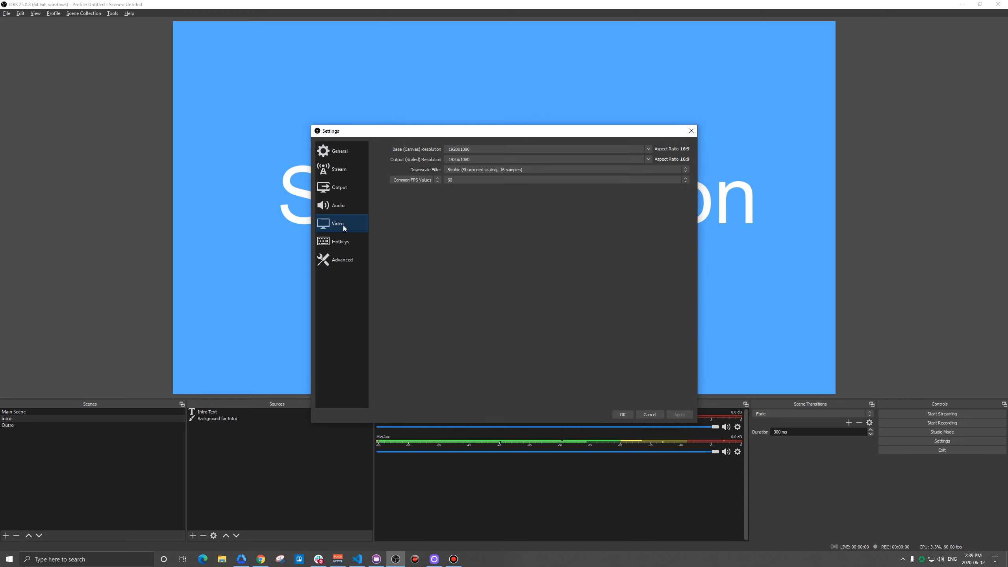
pyautogui.moveTo(452, 133); pyautogui.dragTo(390, 132)
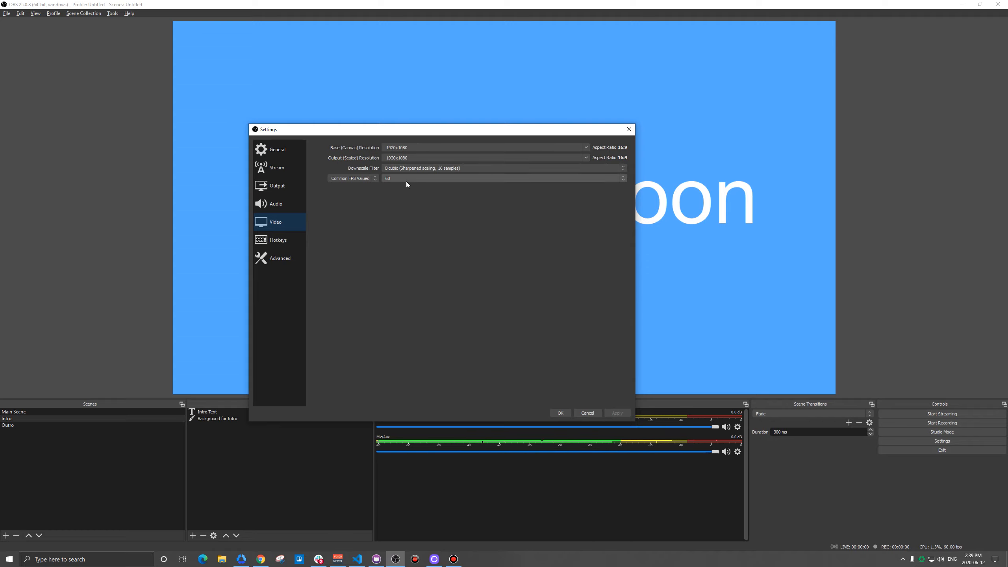
pyautogui.click(586, 147)
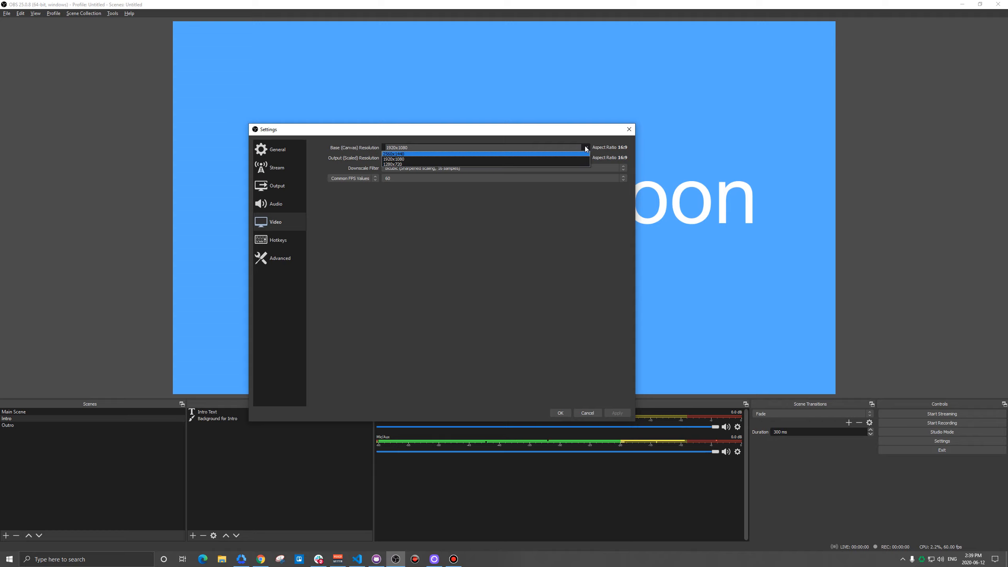
pyautogui.click(406, 159)
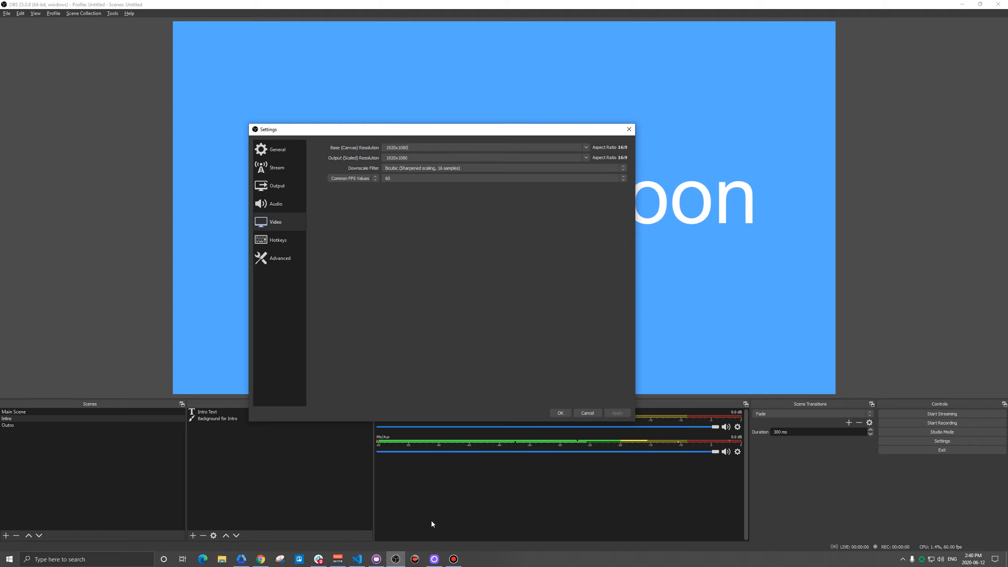
# Step: Check the webcam's frame rate in Logi Capture, and apply a common FPS value of 30 in the OBS video settings
pyautogui.click(437, 559)
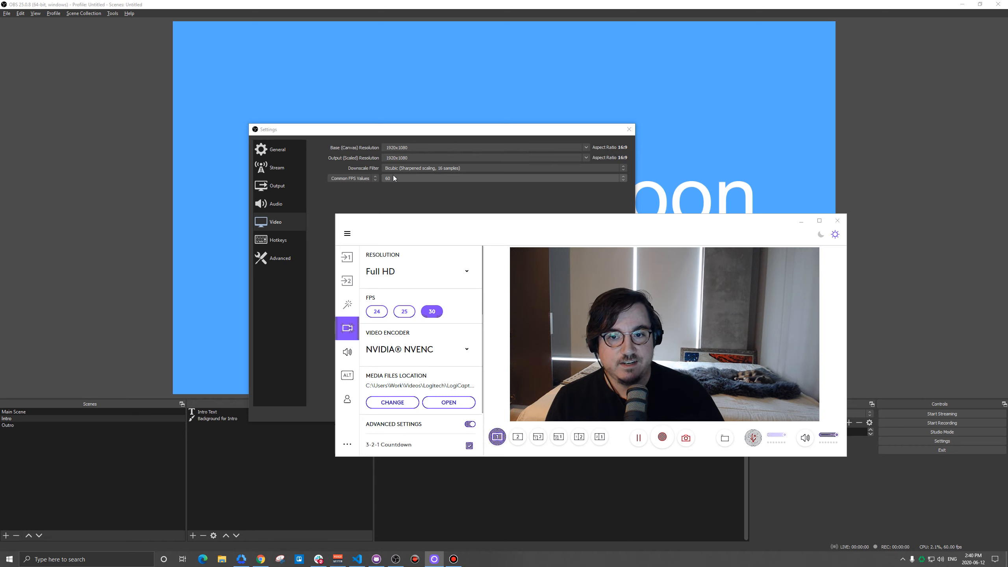
pyautogui.click(805, 221)
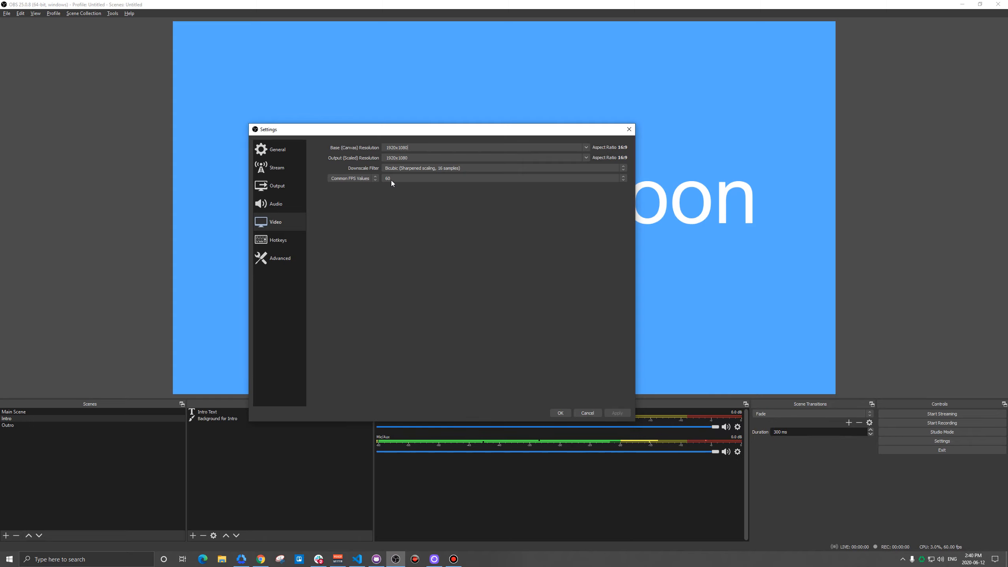
pyautogui.click(392, 179)
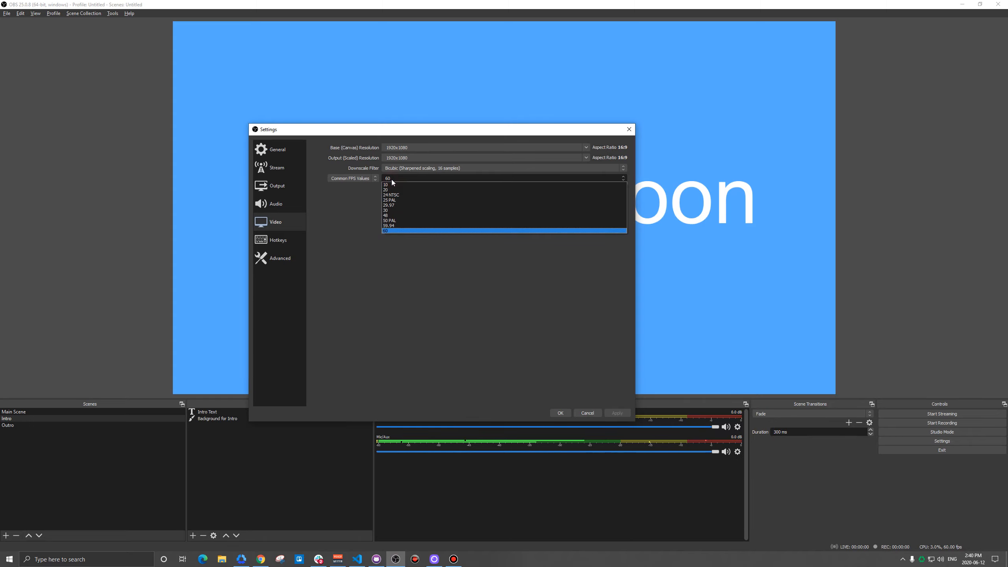
pyautogui.click(400, 210)
pyautogui.click(616, 413)
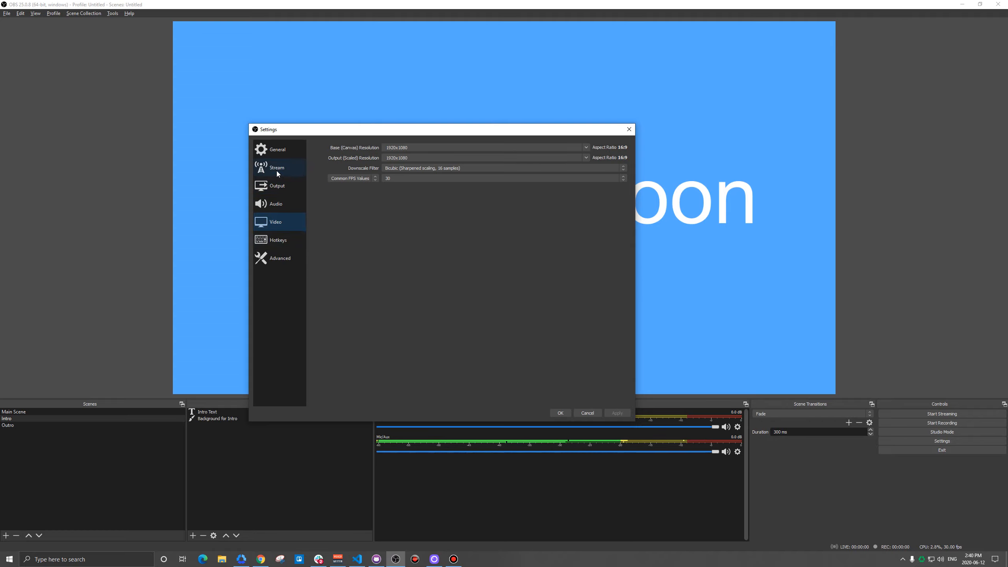
# Step: Set the output mode to Simple, and check the recommended video codec in the help article
pyautogui.click(277, 186)
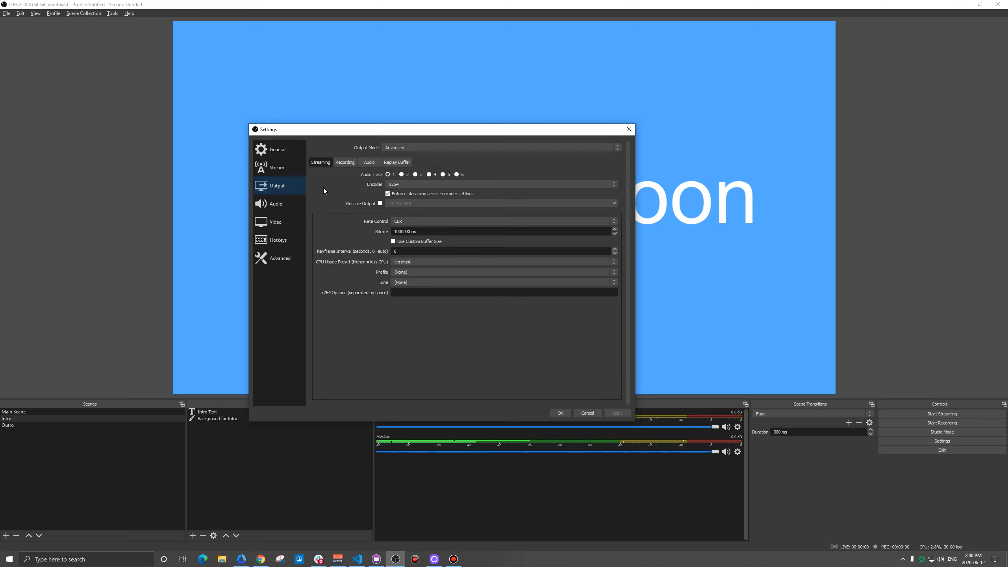
pyautogui.click(389, 148)
pyautogui.click(396, 156)
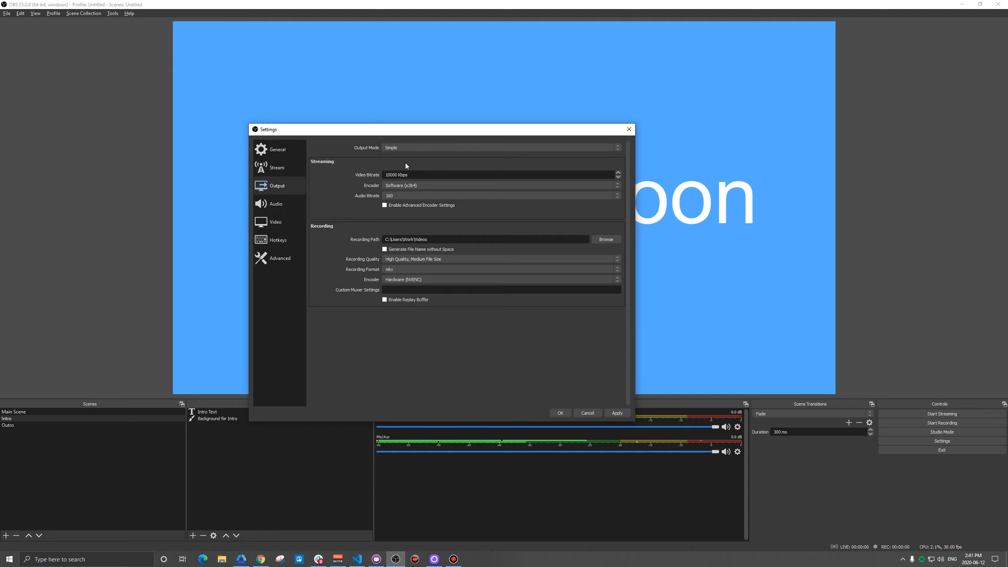
pyautogui.click(260, 559)
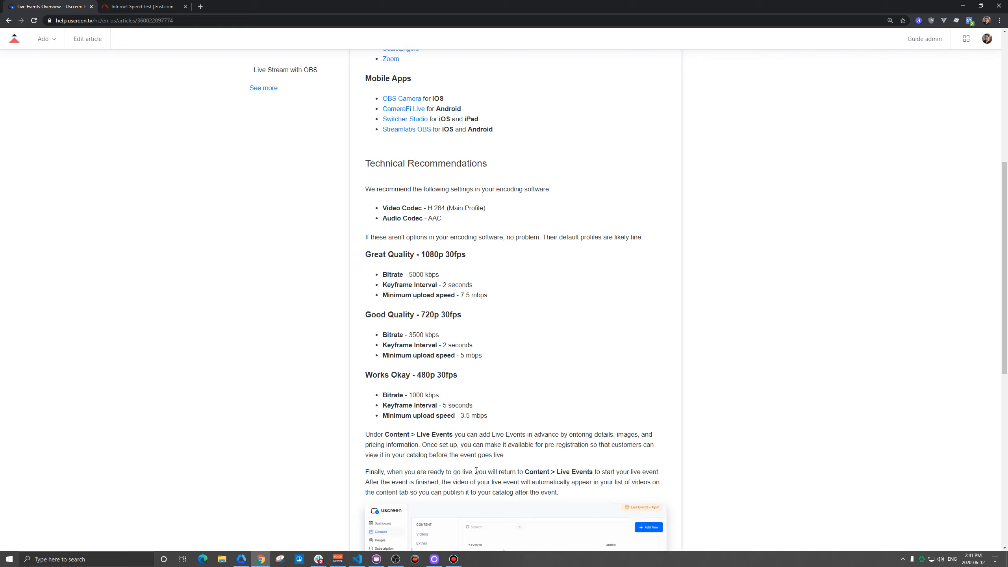
pyautogui.click(395, 559)
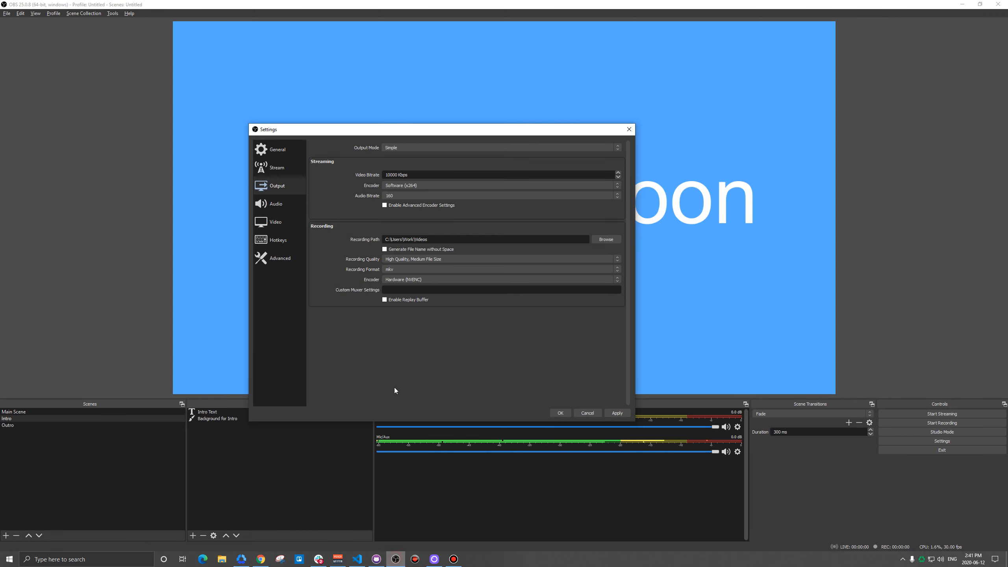
# Step: Try Hardware (NVENC) as the streaming encoder, and return the encoder to Software (x264)
pyautogui.click(408, 185)
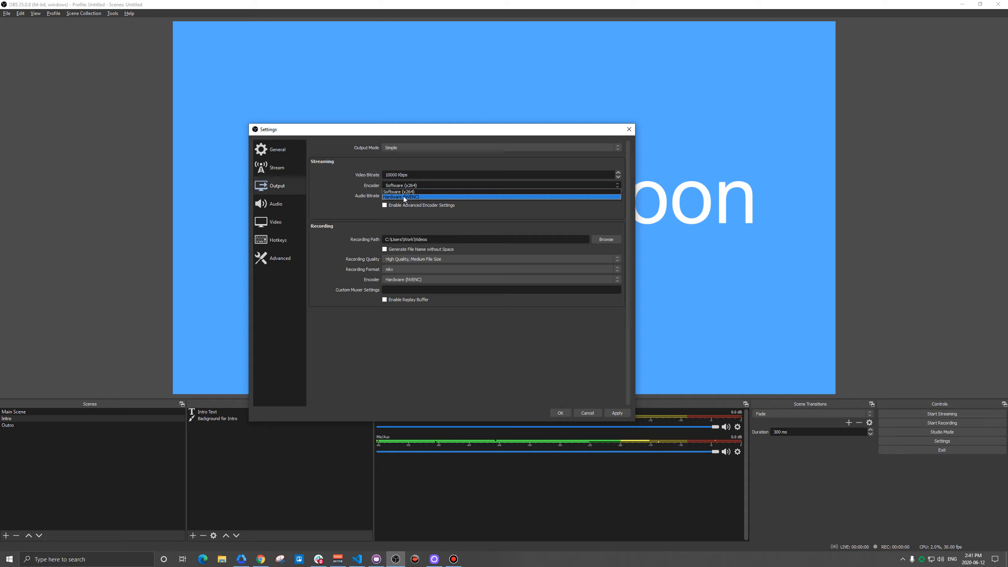
pyautogui.click(402, 197)
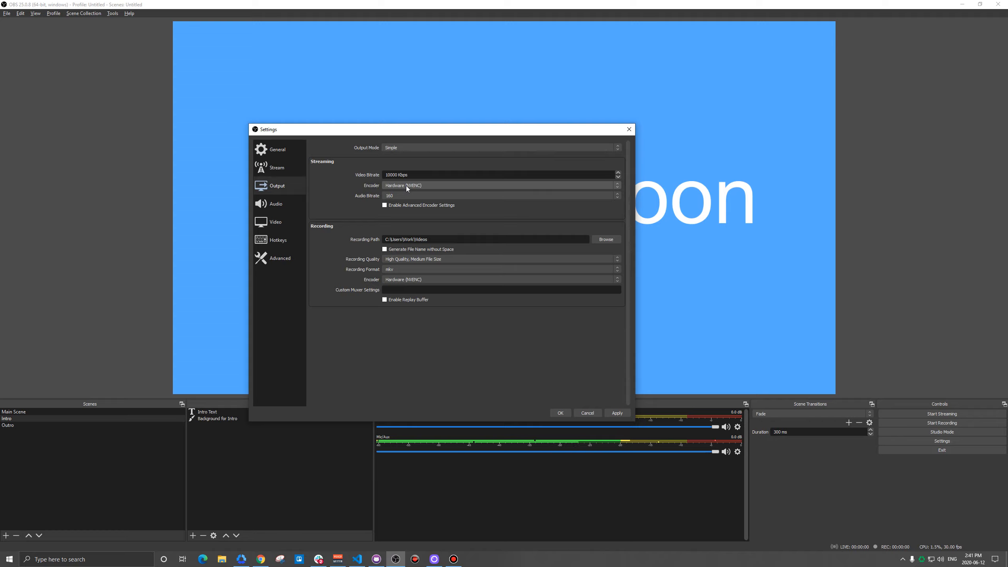
pyautogui.click(407, 184)
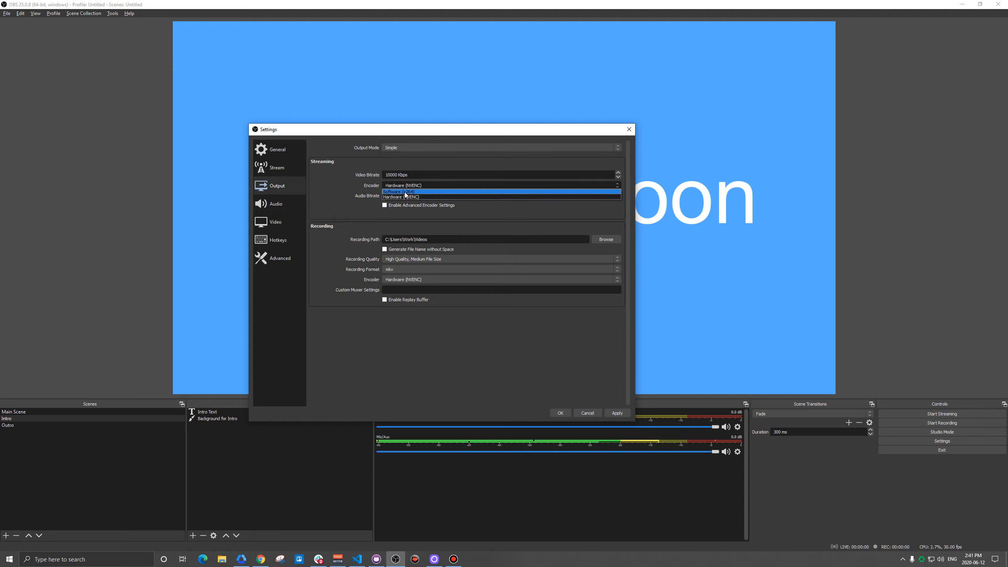
pyautogui.click(405, 192)
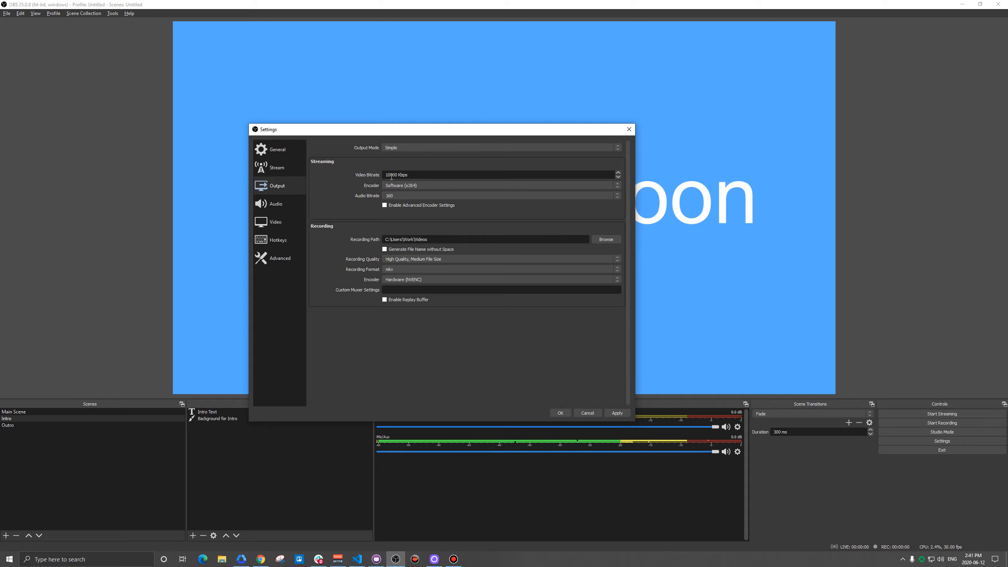
# Step: Set the streaming video bitrate to 6000 Kbps, and compare it with the article's quality recommendations
pyautogui.moveTo(398, 175); pyautogui.dragTo(381, 175)
pyautogui.write('60')
pyautogui.click(260, 559)
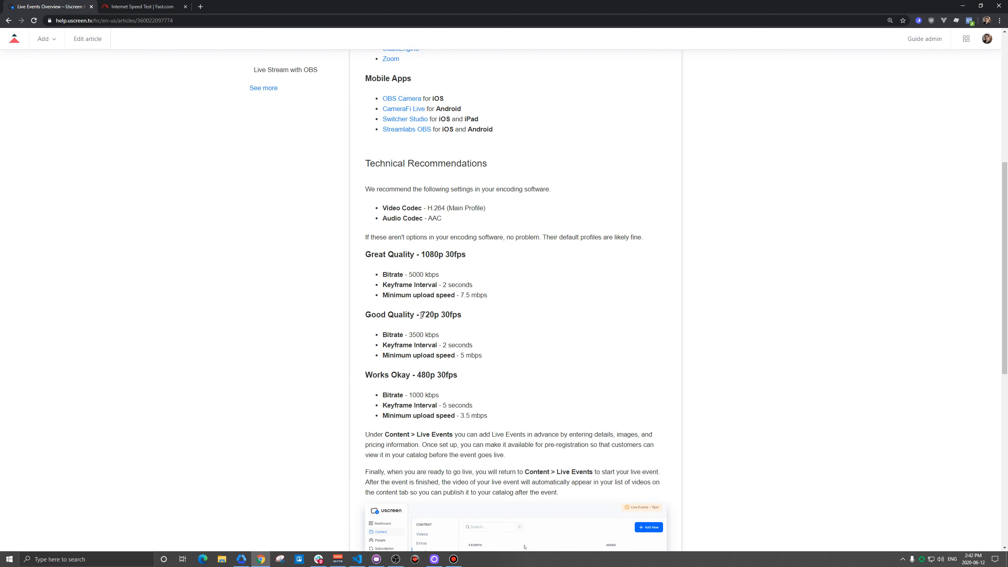
pyautogui.click(395, 559)
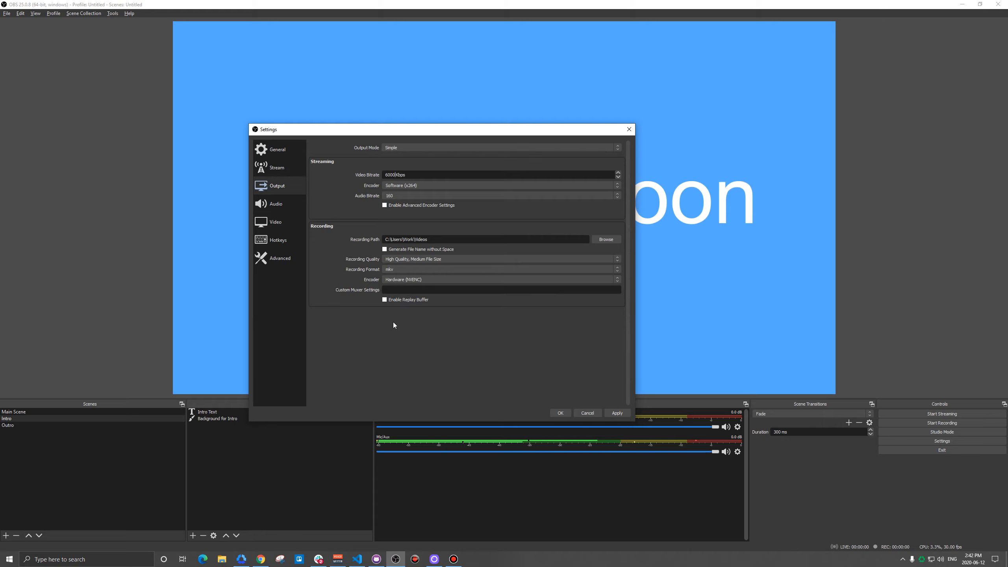
# Step: Change the output mode to Advanced, and give the x264 encoder a 6000 Kbps bitrate and a keyframe interval of 2 seconds
pyautogui.click(400, 148)
pyautogui.click(397, 158)
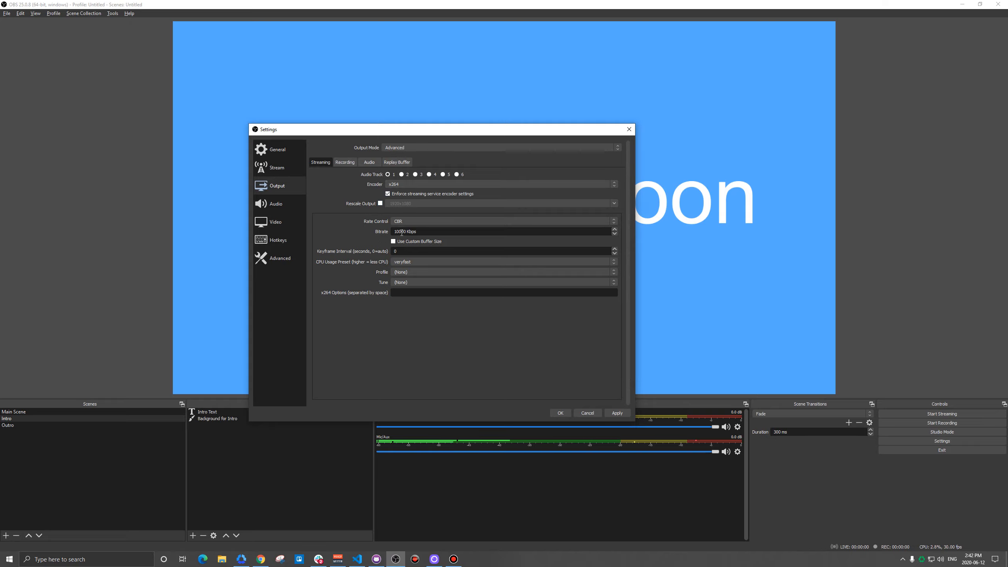
pyautogui.write('6000')
pyautogui.moveTo(400, 249); pyautogui.dragTo(378, 251)
pyautogui.write('2')
# Step: Set the streaming encoder to NVIDIA NVENC H.264 (new) with a 6000 Kbps bitrate and 2-second keyframe interval, and save the settings
pyautogui.click(393, 184)
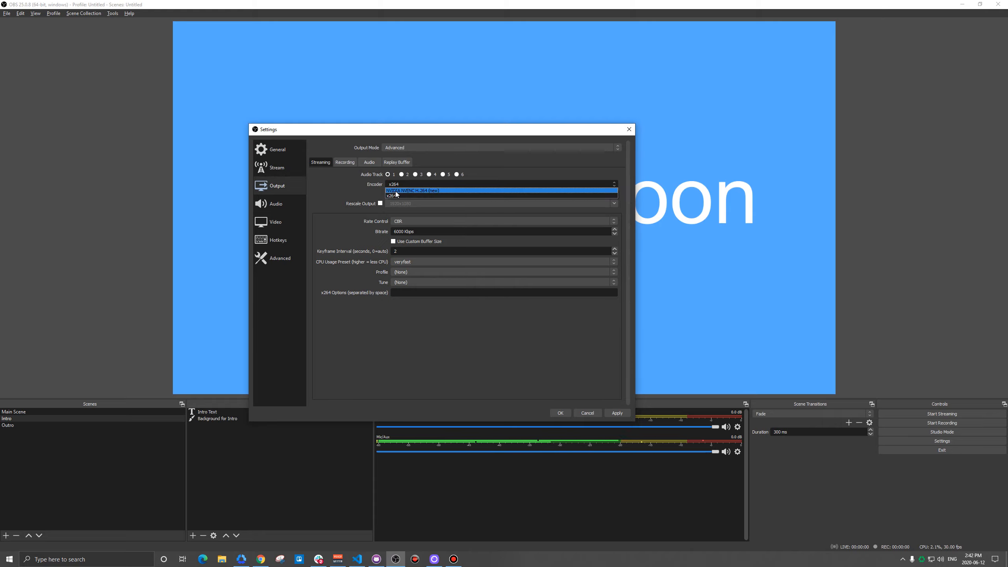
pyautogui.click(399, 190)
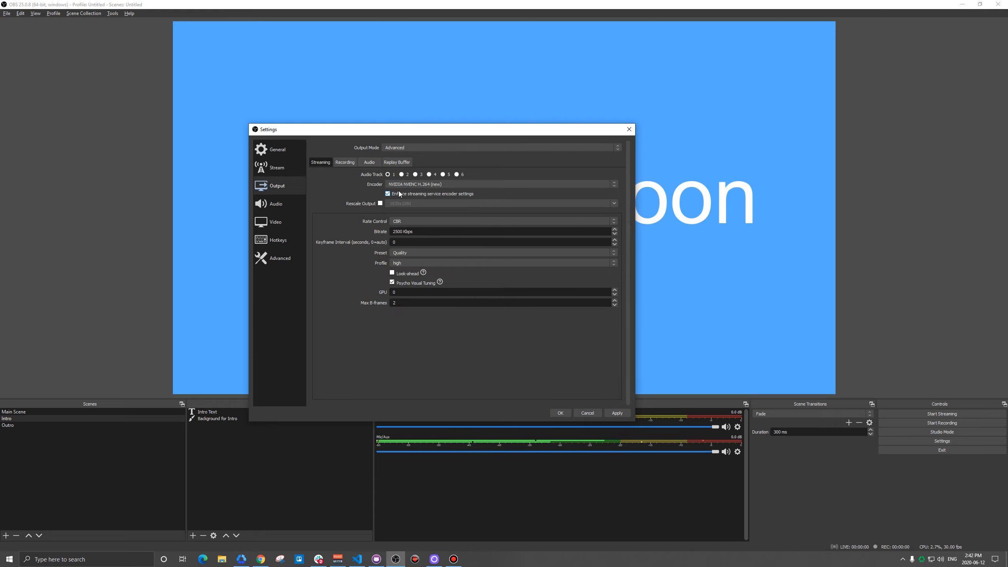
pyautogui.doubleClick(399, 231)
pyautogui.write('6000')
pyautogui.click(399, 242)
pyautogui.press('BackSpace')
pyautogui.write('2')
pyautogui.click(613, 413)
pyautogui.click(558, 413)
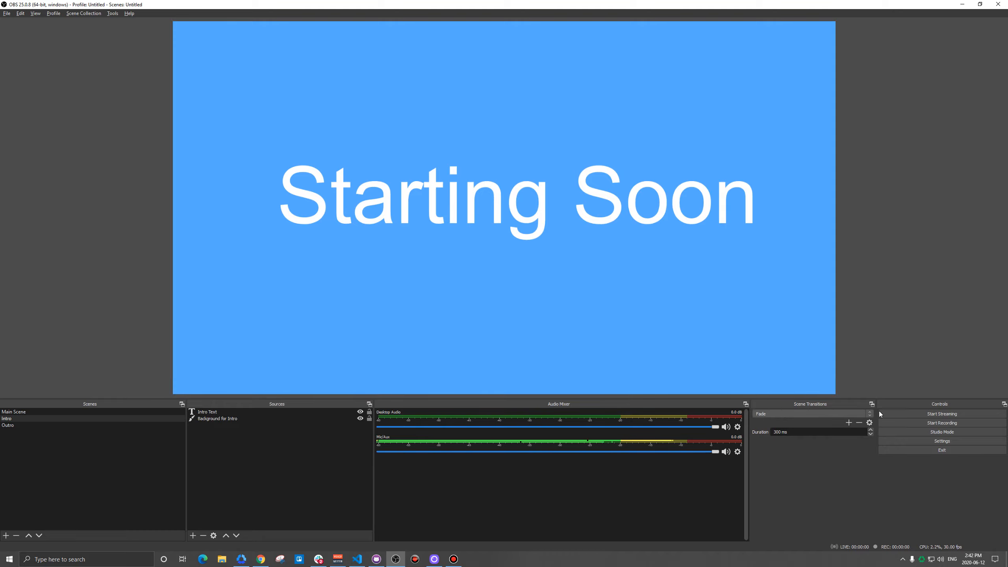
# Step: Run a short test stream, checking OBS Studio's CPU and GPU usage in Task Manager before stopping it
pyautogui.click(919, 414)
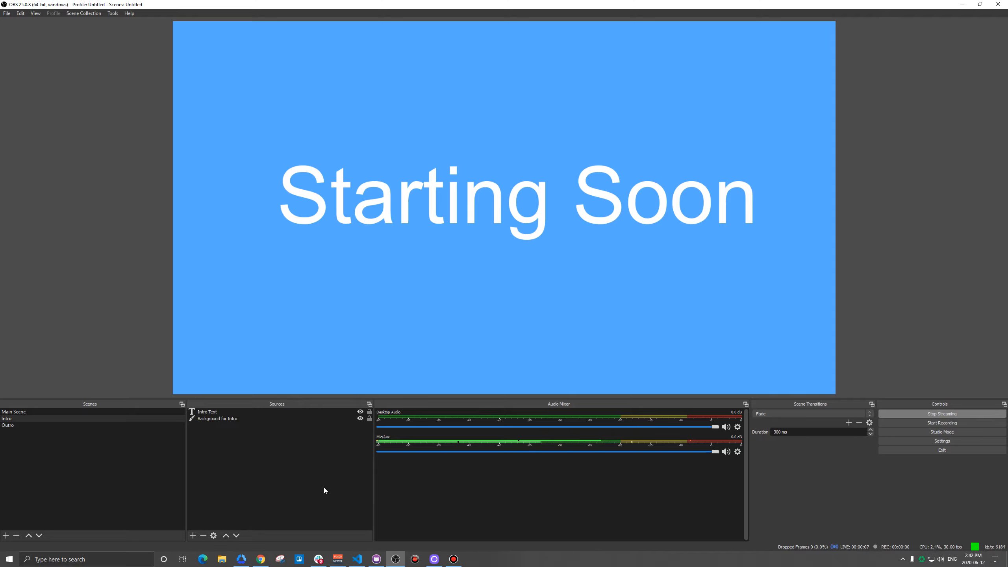
pyautogui.hotkey('ctrl', 'shift', 'Escape')
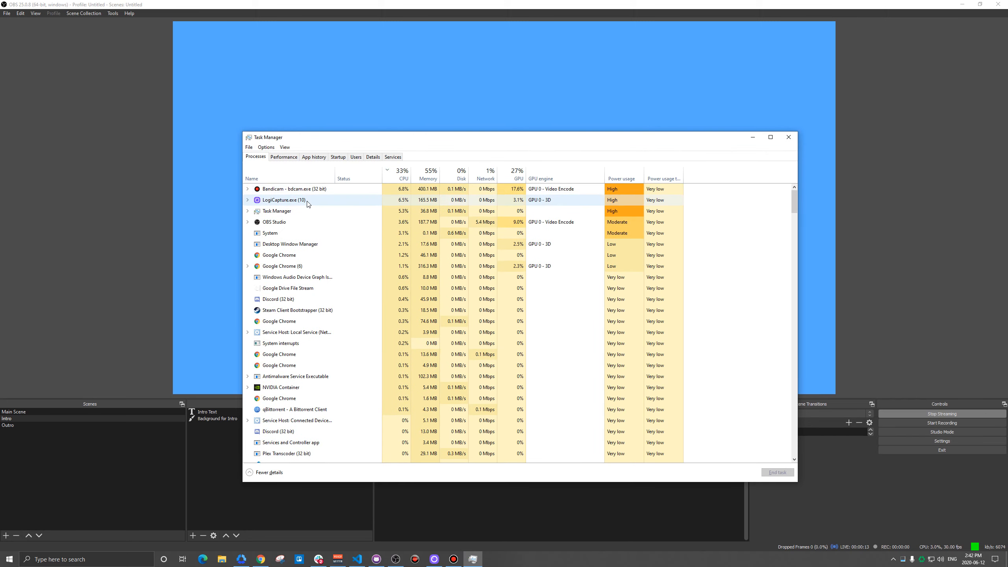
pyautogui.click(289, 223)
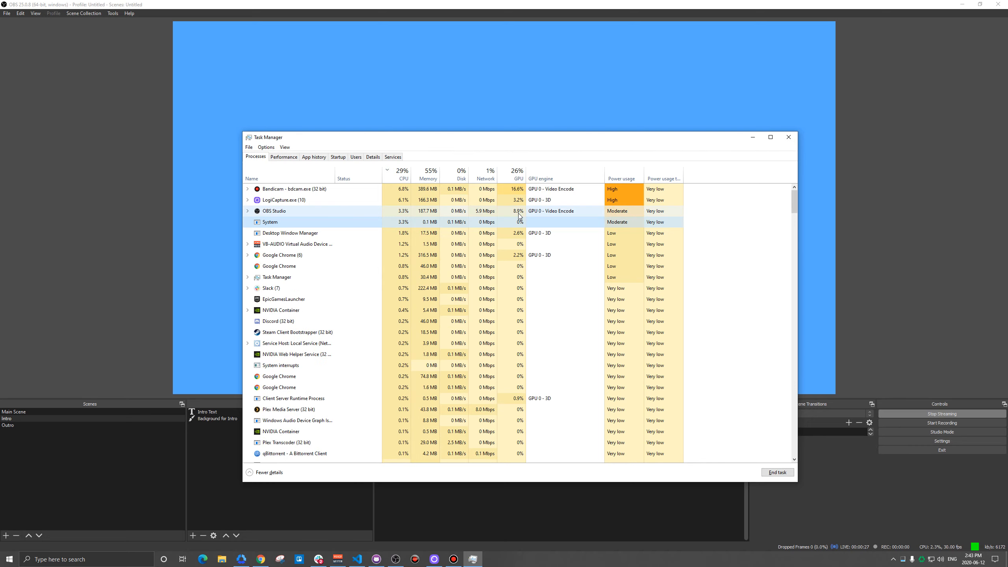
pyautogui.click(782, 141)
pyautogui.click(928, 414)
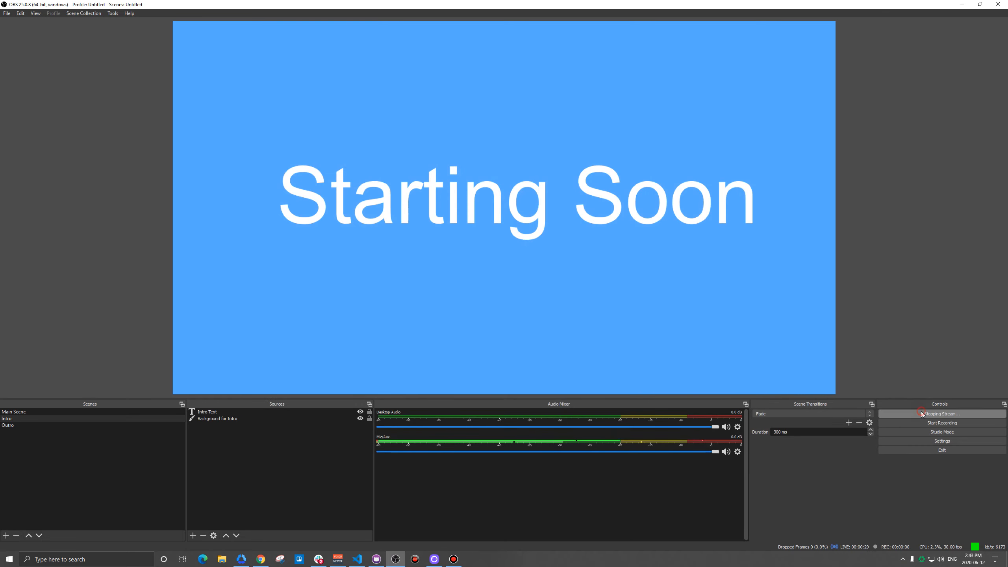
# Step: Switch the streaming encoder to x264 and save the output settings
pyautogui.click(933, 441)
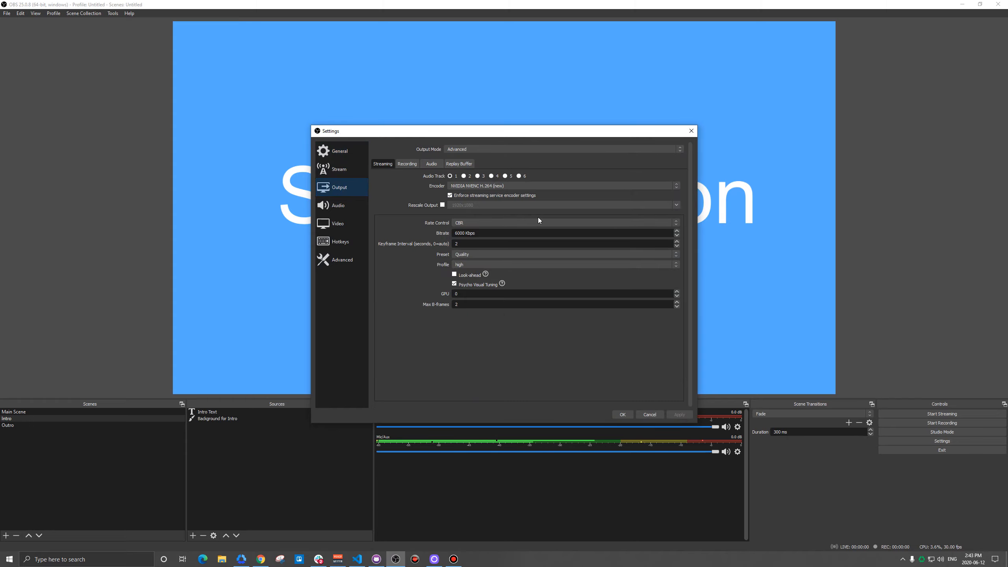
pyautogui.click(466, 186)
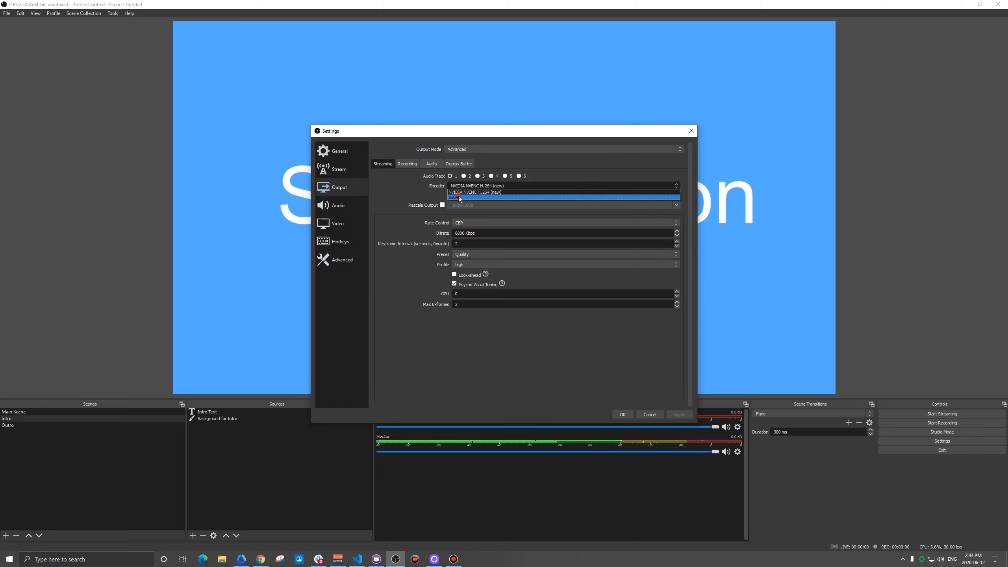
pyautogui.click(459, 197)
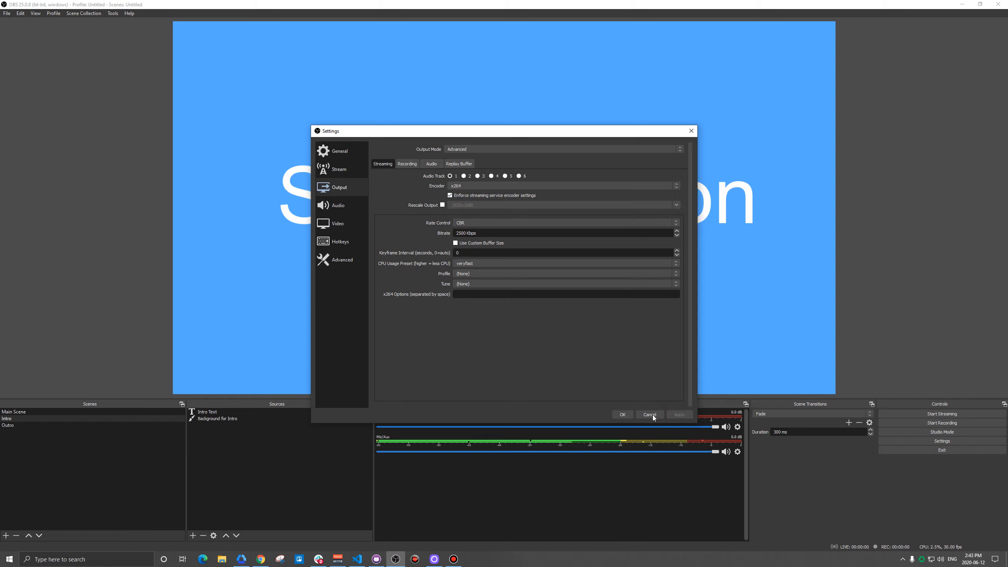
pyautogui.click(622, 415)
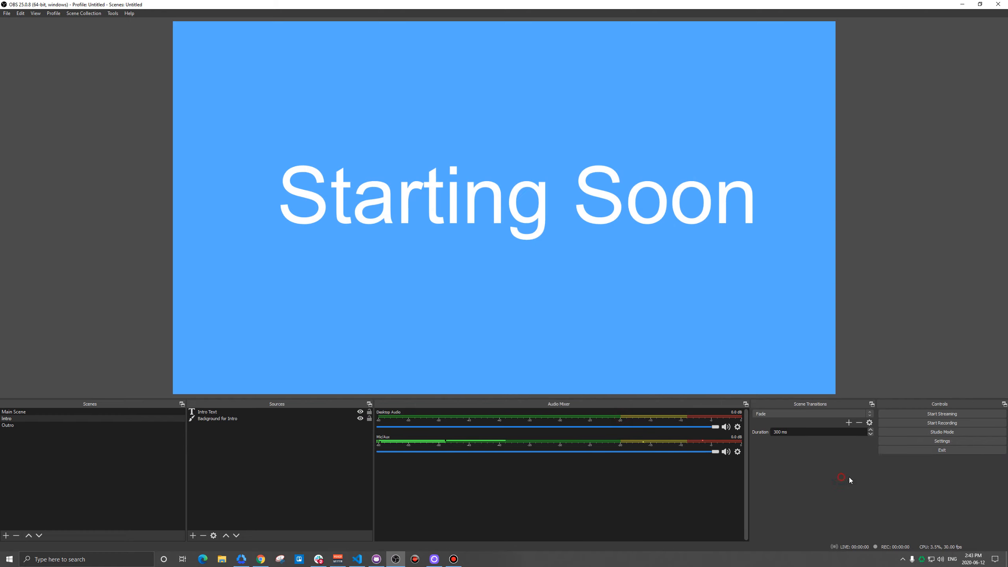
# Step: Run a test stream showing the Main Scene, checking OBS Studio's CPU and GPU usage in Task Manager before stopping it
pyautogui.click(927, 414)
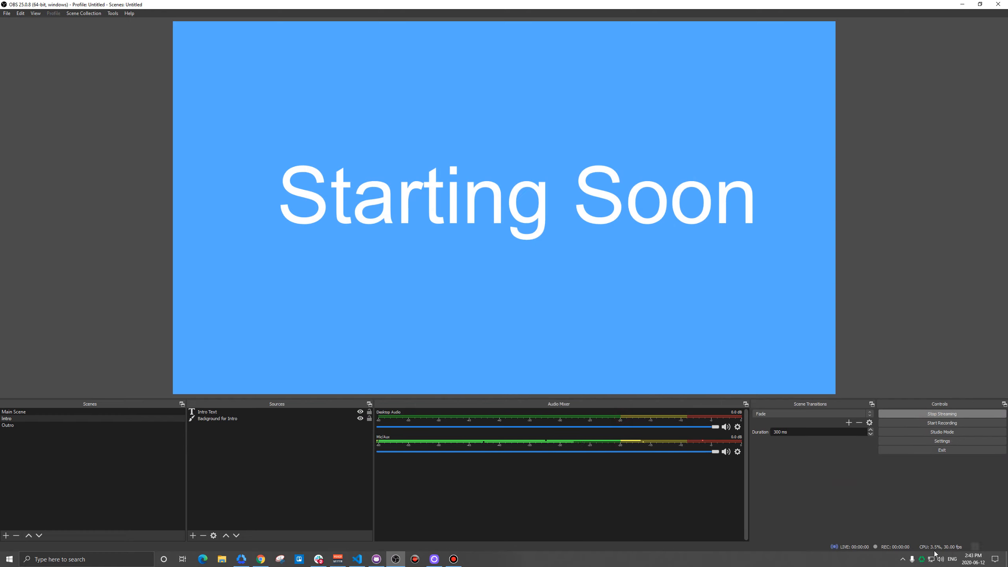
pyautogui.click(28, 412)
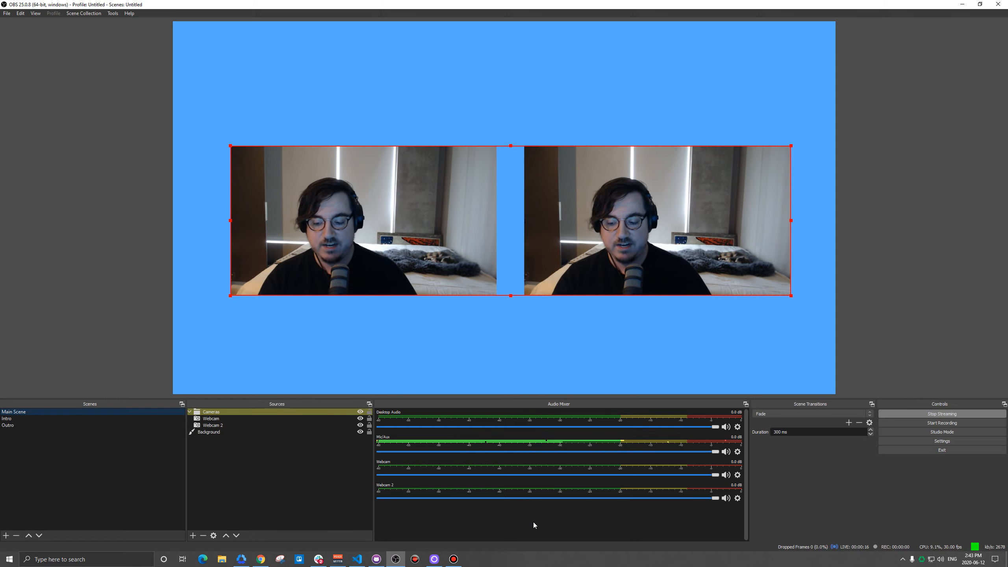
pyautogui.hotkey('ctrl', 'shift', 'Escape')
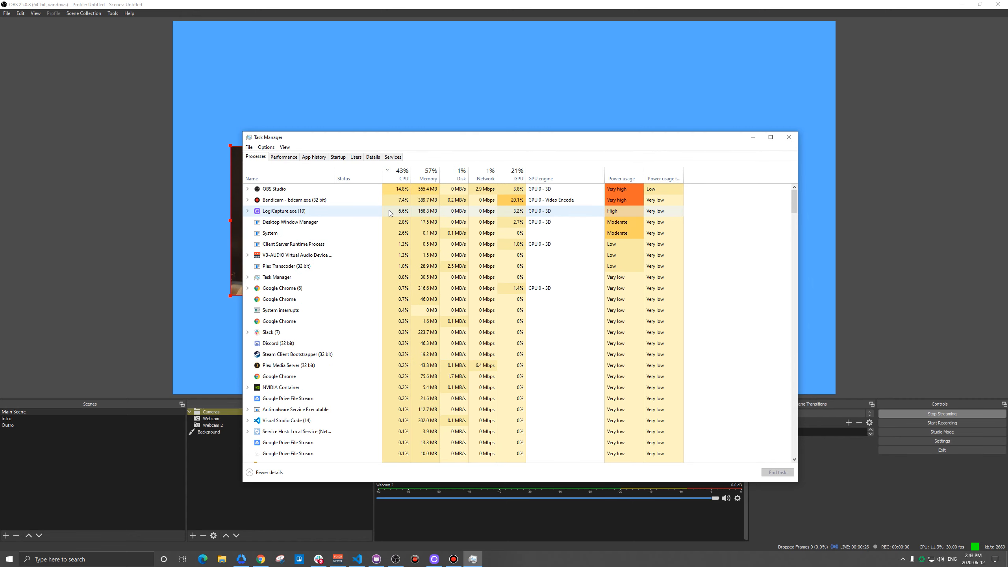
pyautogui.click(784, 137)
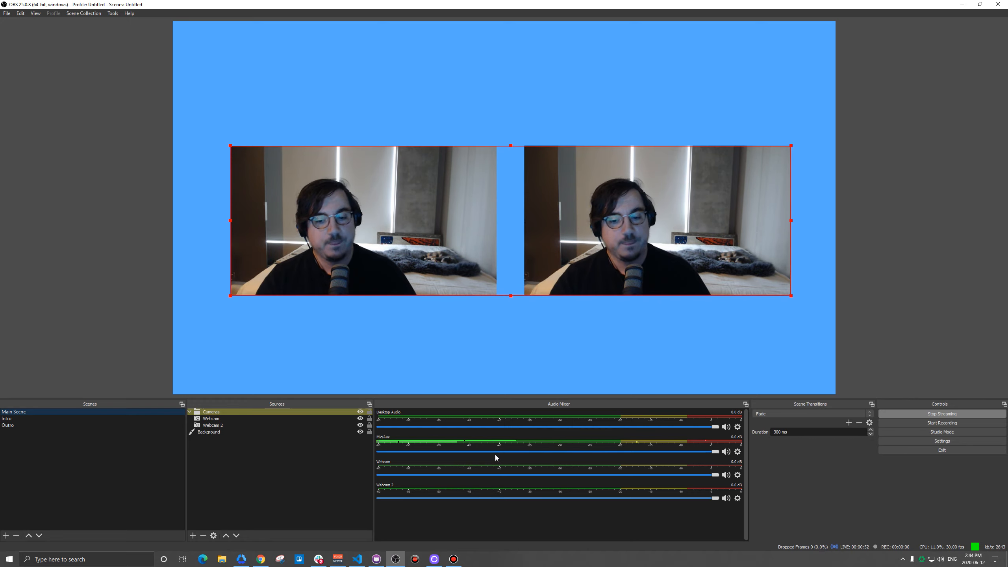
pyautogui.click(928, 416)
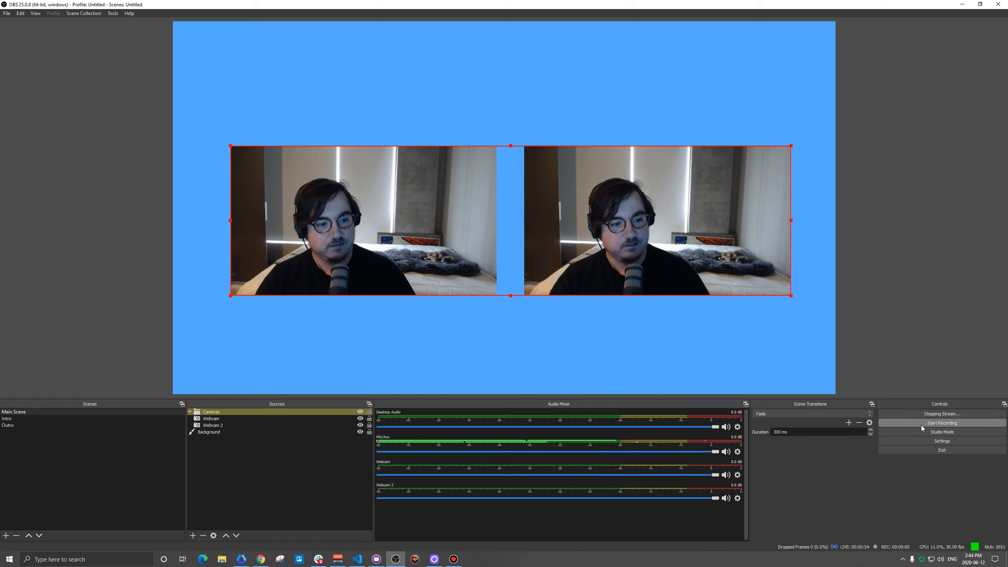
# Step: Set the base and output resolutions to 1280x720, and shrink the Cameras group to fit near the middle of the canvas
pyautogui.click(916, 439)
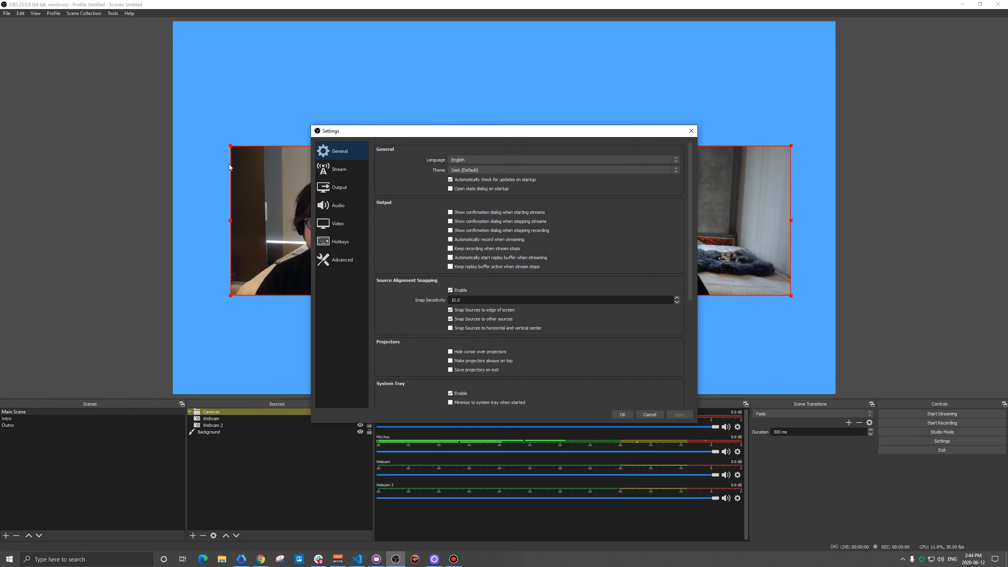
pyautogui.click(317, 223)
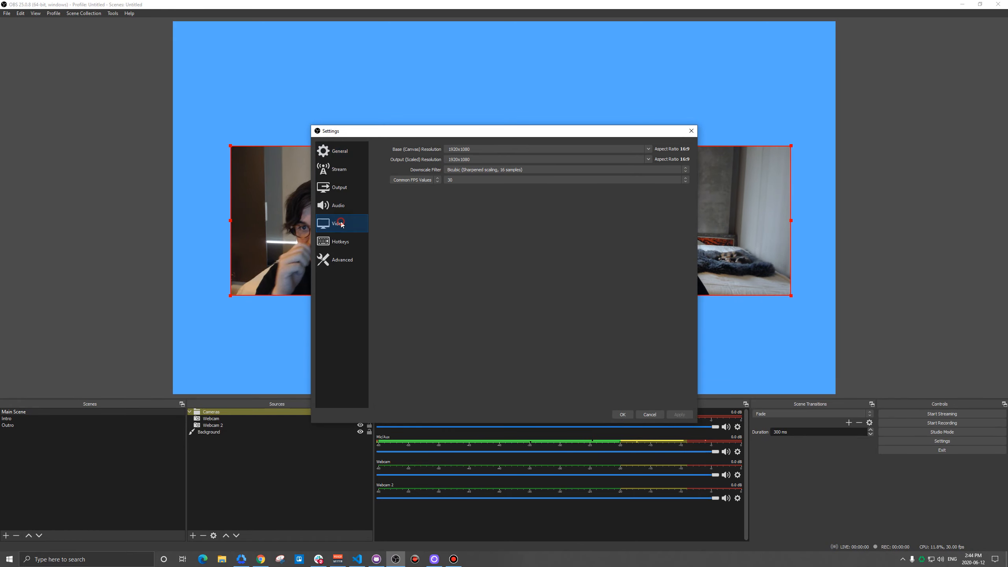
pyautogui.click(649, 151)
pyautogui.click(550, 166)
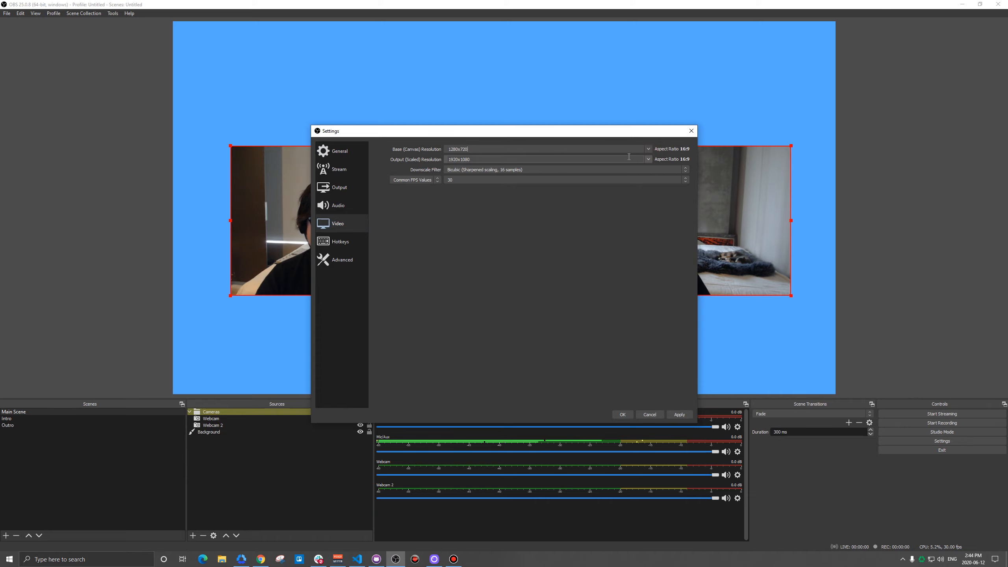
pyautogui.click(641, 159)
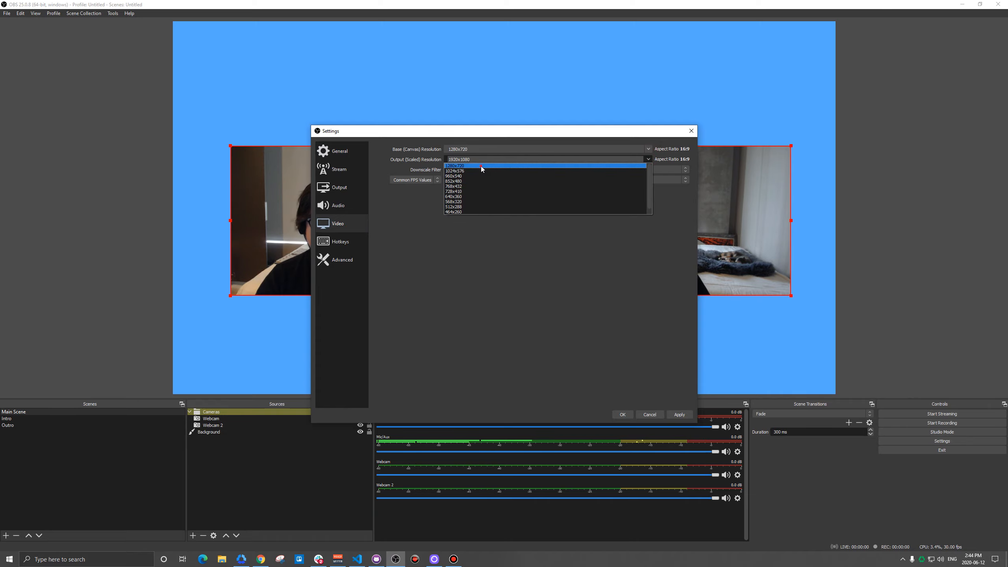
pyautogui.click(482, 169)
pyautogui.click(679, 417)
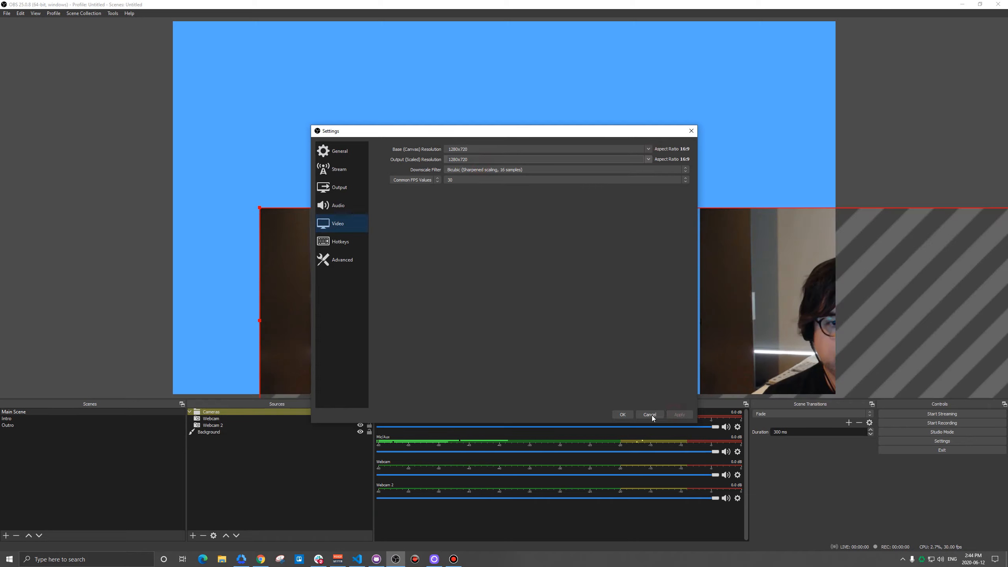
pyautogui.click(622, 415)
pyautogui.moveTo(259, 207); pyautogui.dragTo(634, 312)
pyautogui.moveTo(714, 342); pyautogui.dragTo(357, 189)
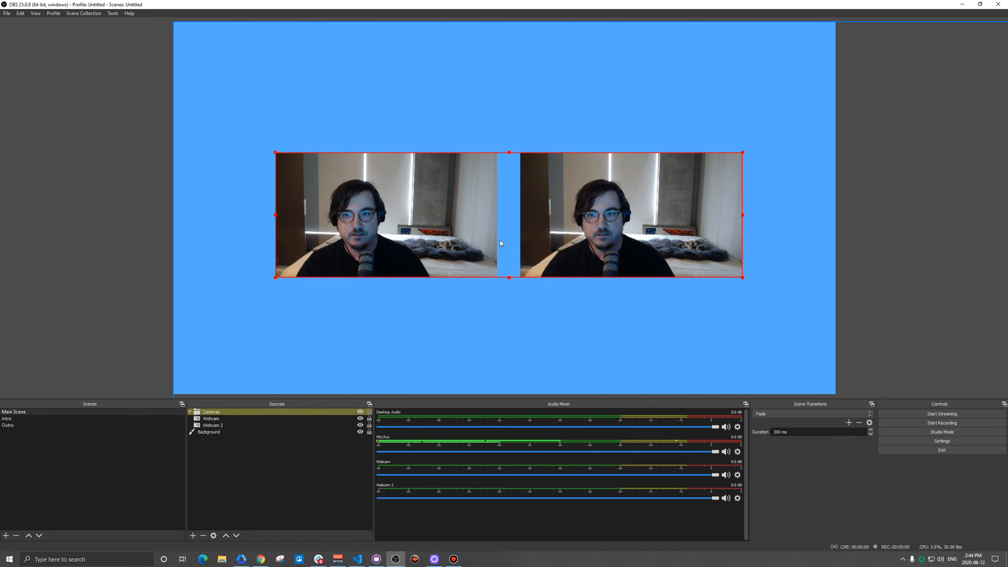
# Step: Set the x264 streaming encoder's keyframe interval to 2 seconds and save the output settings
pyautogui.click(942, 440)
pyautogui.click(331, 168)
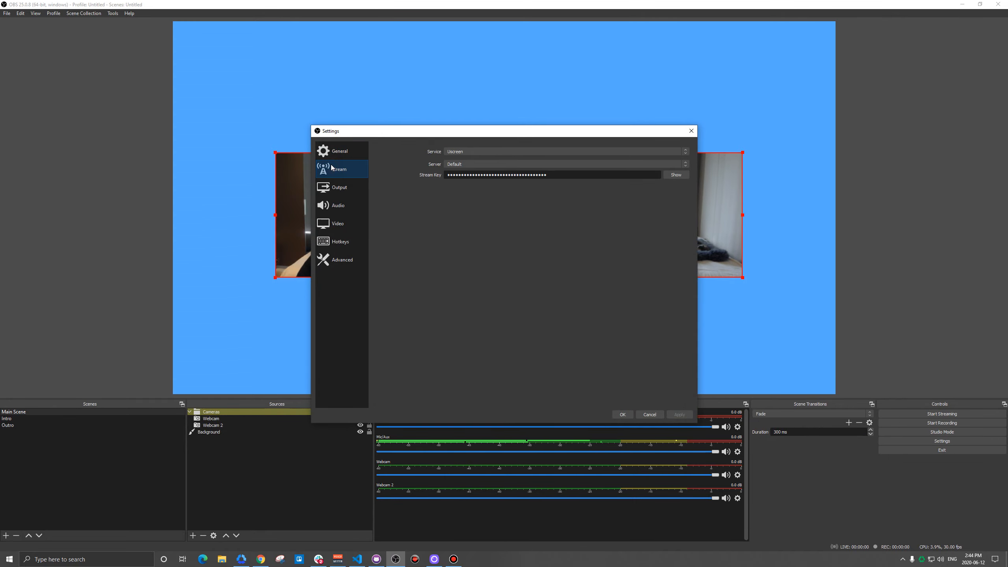
pyautogui.click(337, 189)
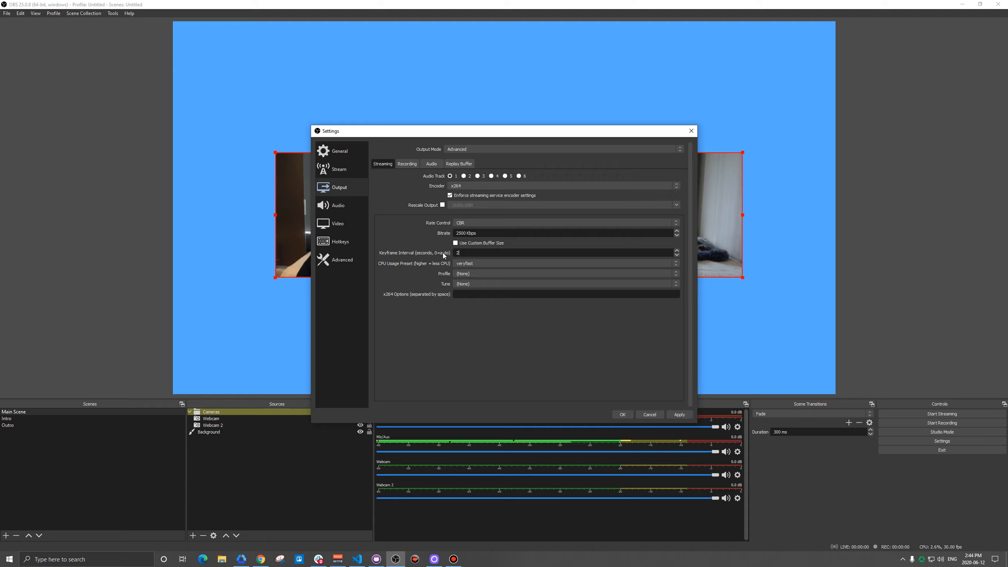
pyautogui.click(623, 414)
# Step: Start a stream, and enlarge the Cameras group and move it back to the horizontal middle of the canvas
pyautogui.click(897, 414)
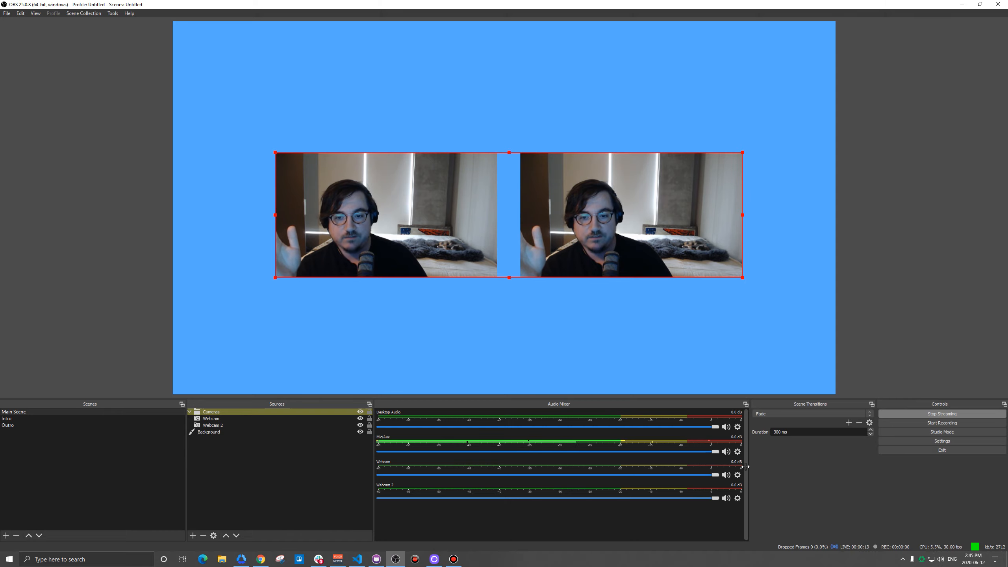
pyautogui.moveTo(275, 153); pyautogui.dragTo(262, 131)
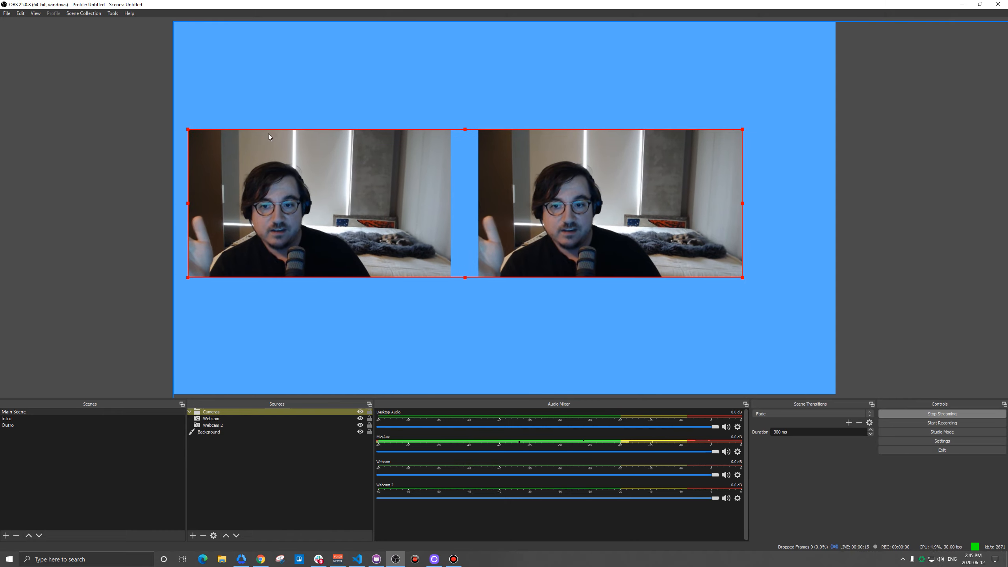
pyautogui.moveTo(313, 168); pyautogui.dragTo(337, 162)
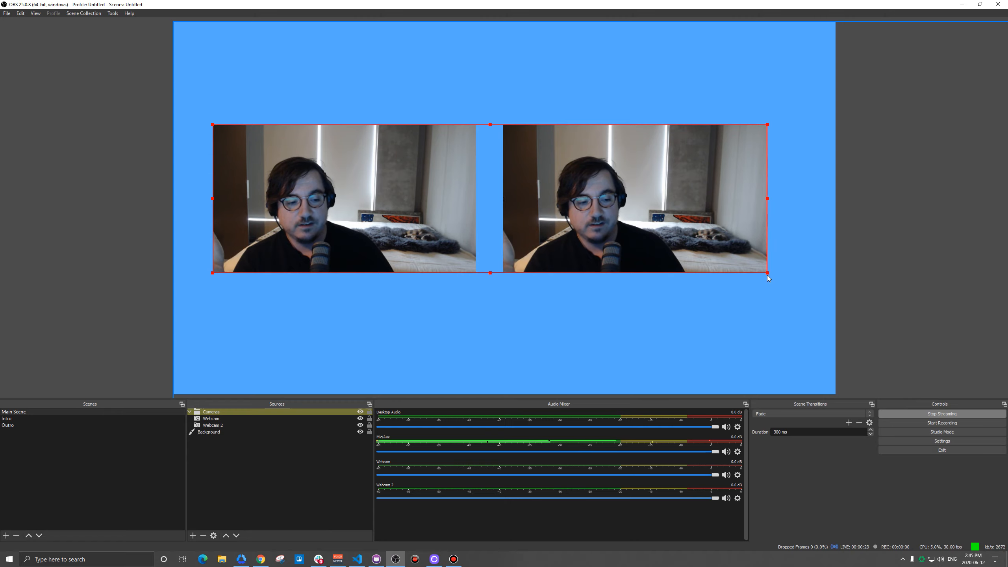
pyautogui.moveTo(593, 209); pyautogui.dragTo(613, 210)
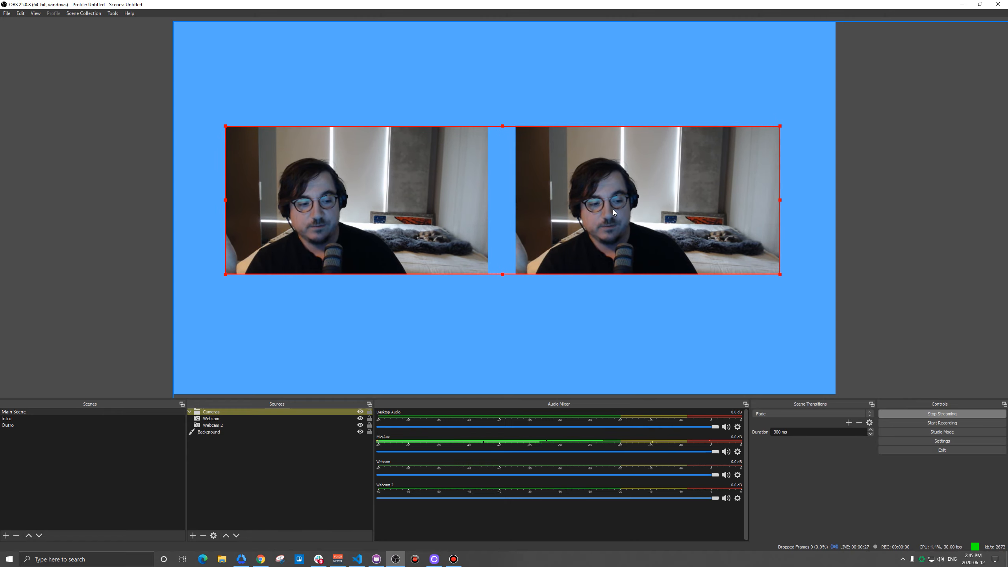